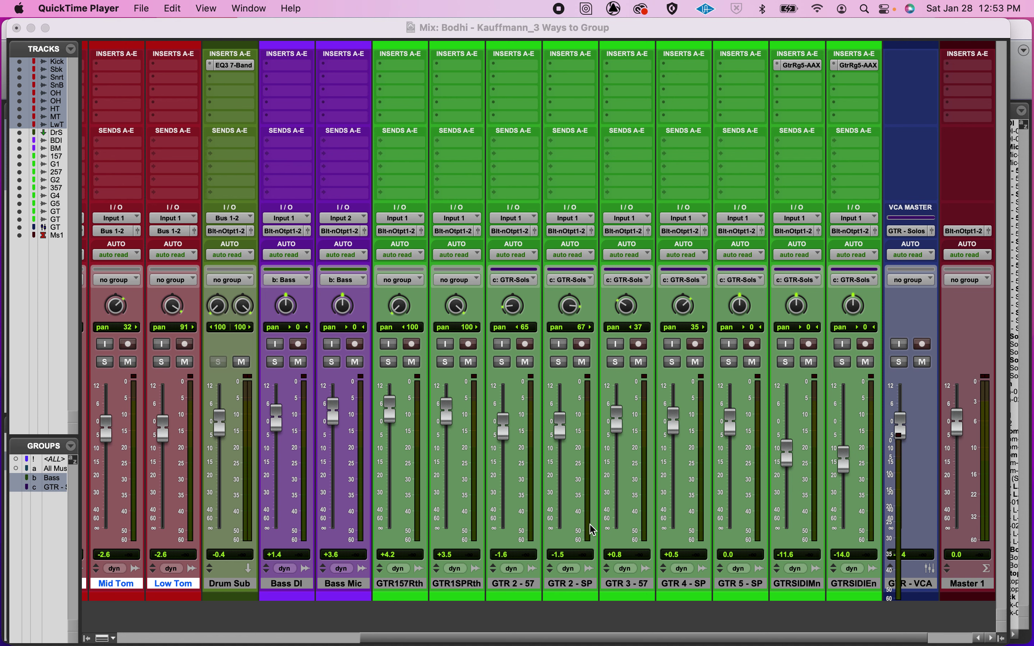
# - Select GTRSIDIEn back through GTR 2 - 57, plus the rhythm tracks GTR157Rth and GTR1SPRth
pyautogui.hscroll(2, 594, 530)
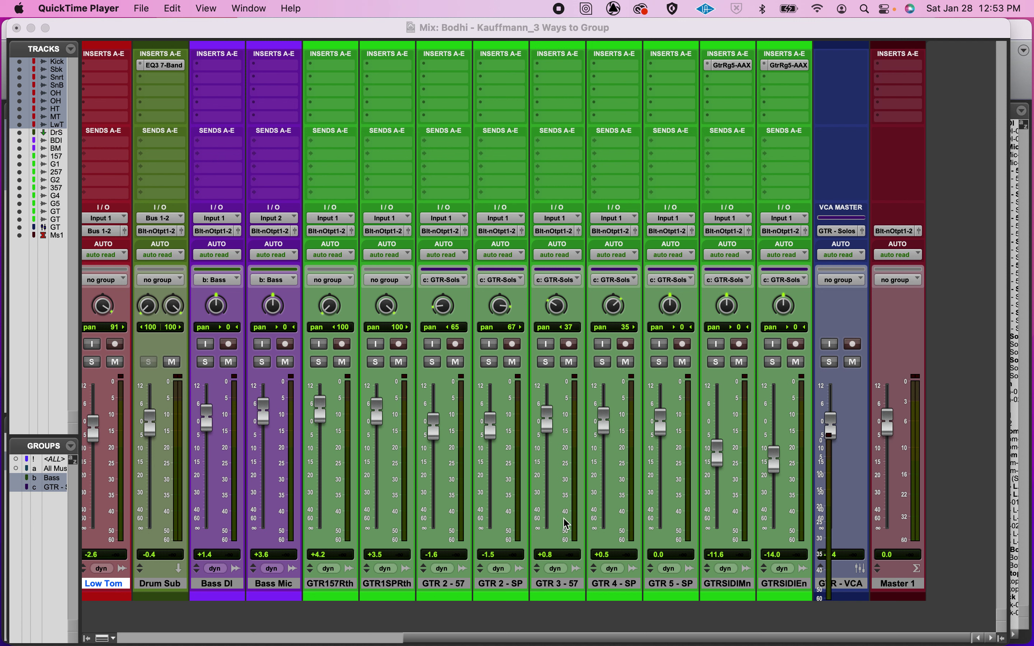
pyautogui.click(851, 585)
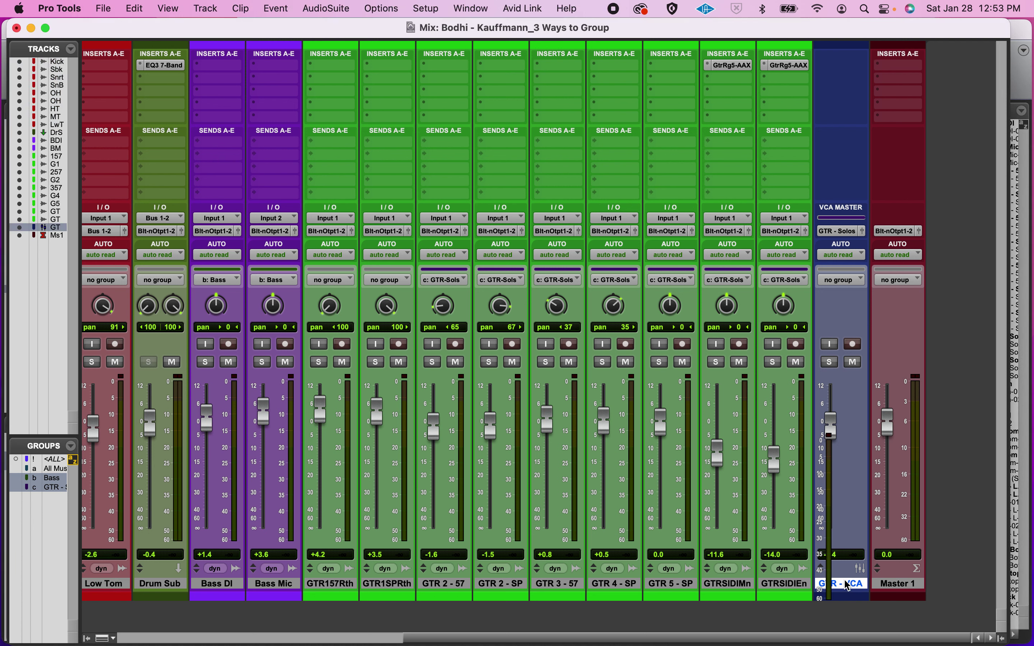
pyautogui.click(796, 585)
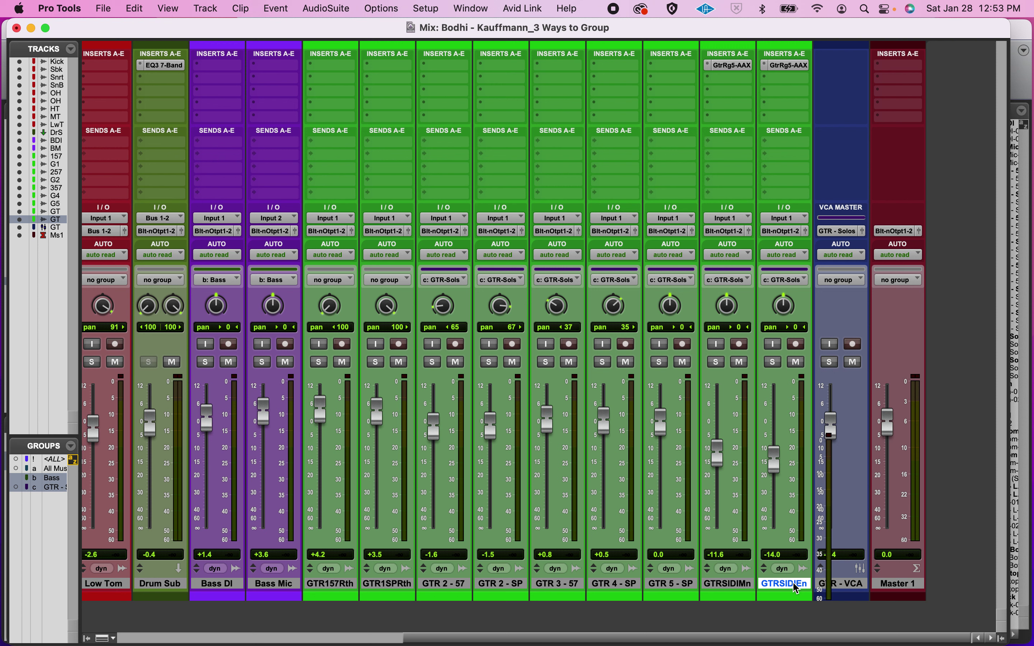
pyautogui.keyDown('shift'); pyautogui.click(453, 584); pyautogui.keyUp('shift')
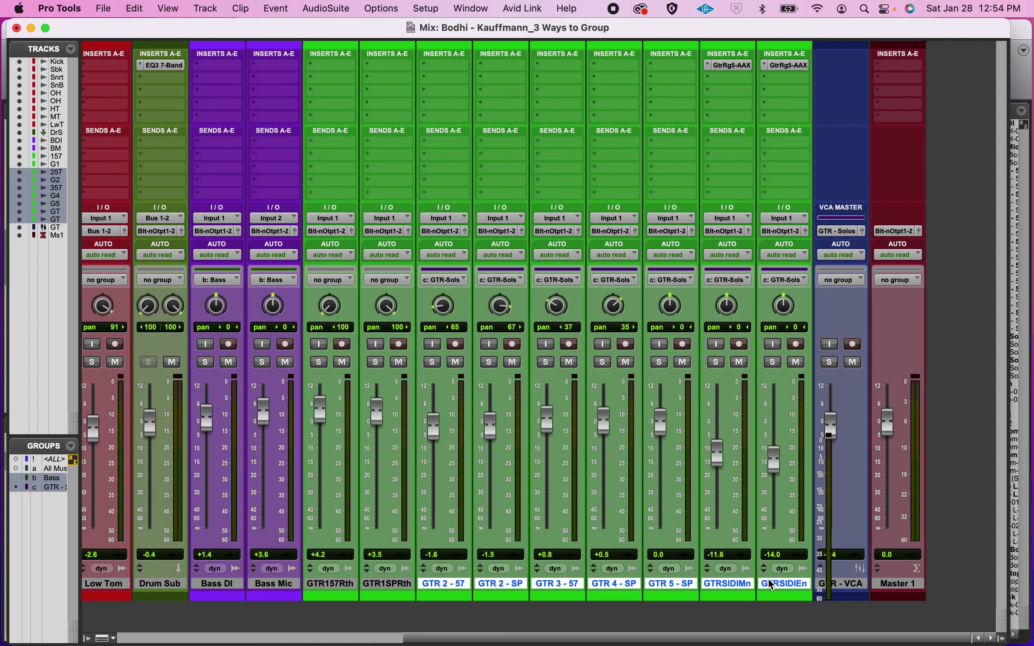
pyautogui.keyDown('shift'); pyautogui.click(334, 589); pyautogui.keyUp('shift')
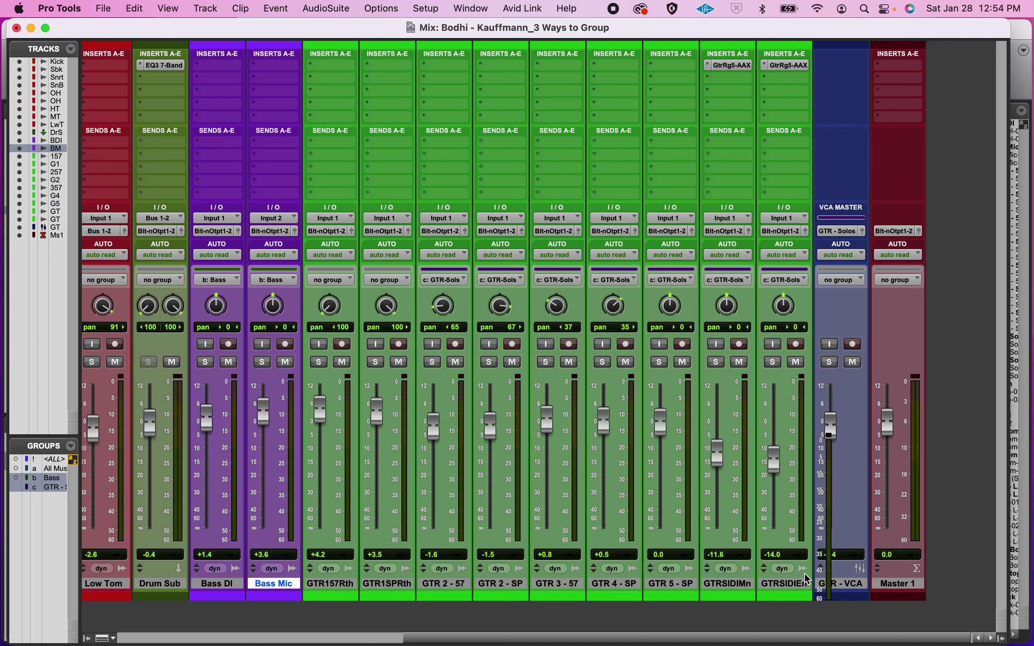
# - Select only the GTRSIDIEn track
pyautogui.click(797, 586)
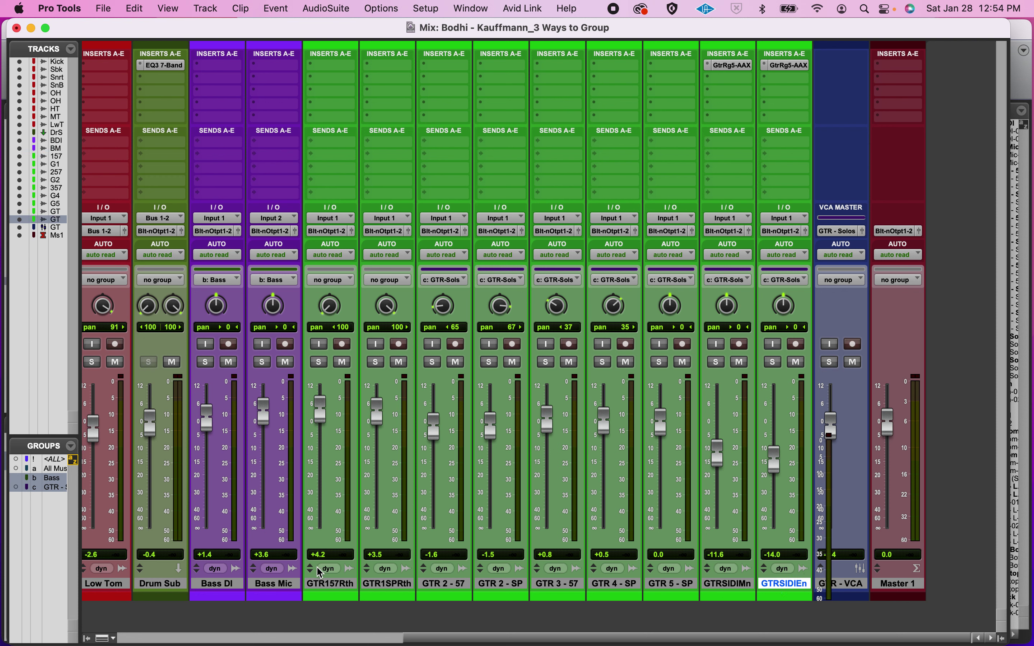
# - Create a Basic Folder track named GTRS after the GTRSIDIEn guitar track
pyautogui.press('super+shift+n')
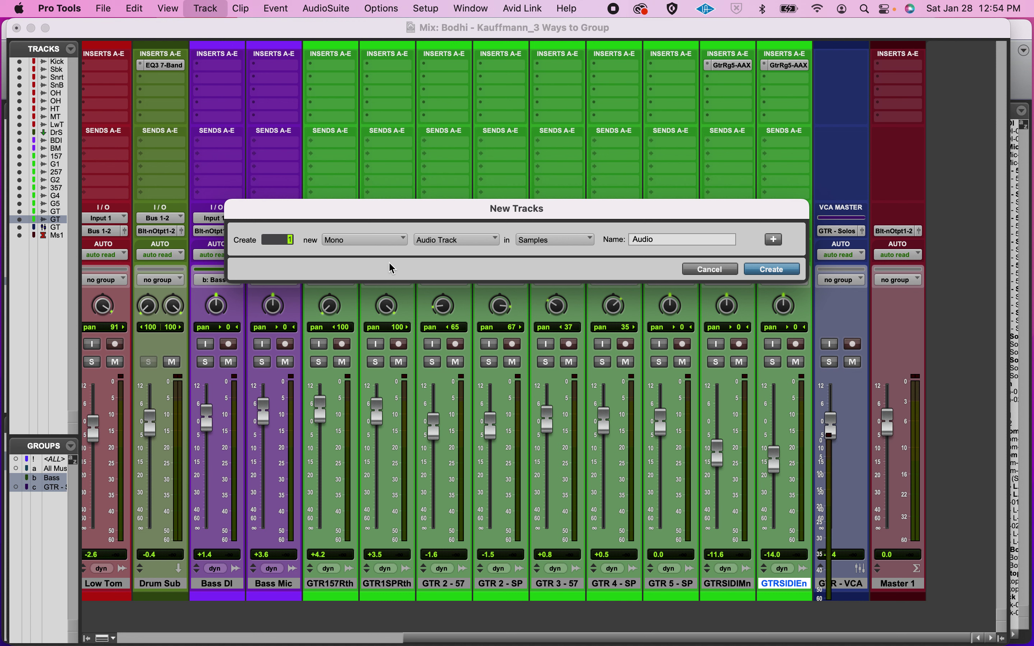
pyautogui.click(436, 250)
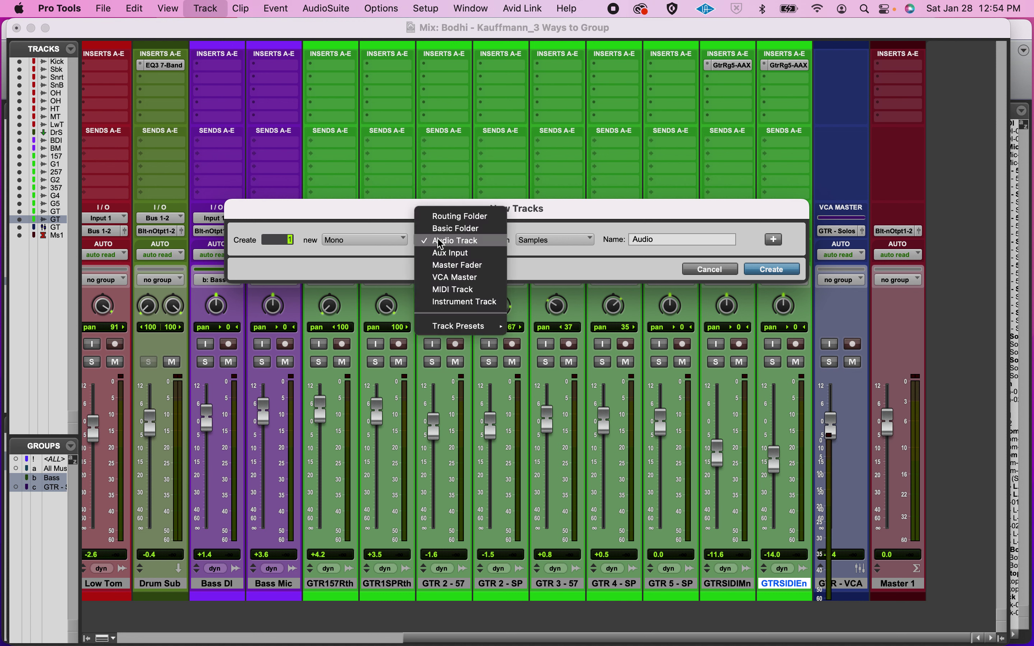
pyautogui.click(454, 230)
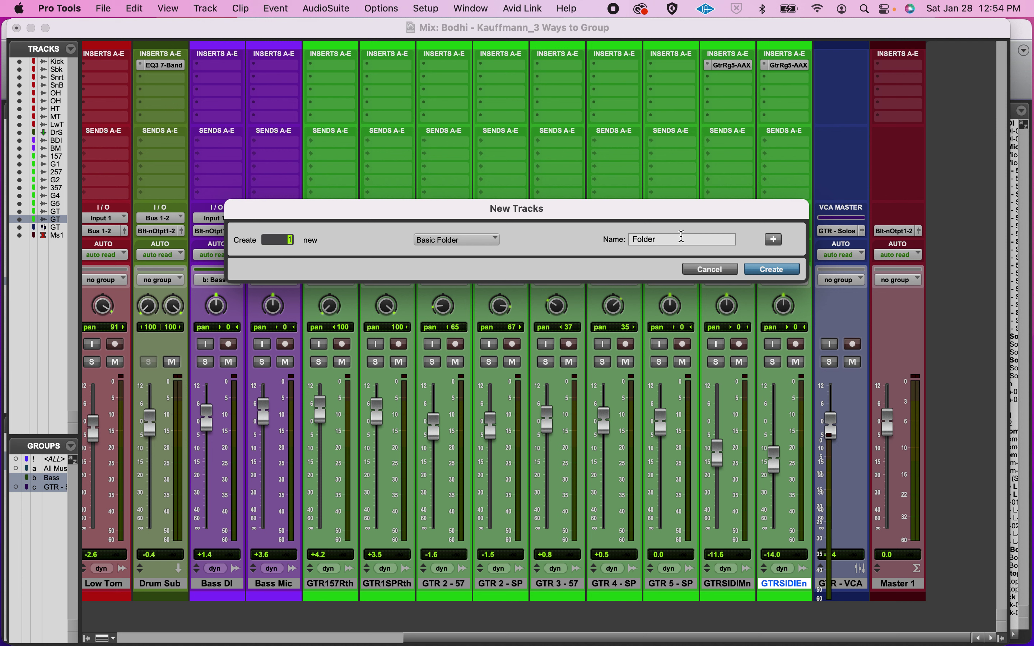
pyautogui.moveTo(684, 236); pyautogui.dragTo(617, 245)
pyautogui.write('GTRS')
pyautogui.click(782, 274)
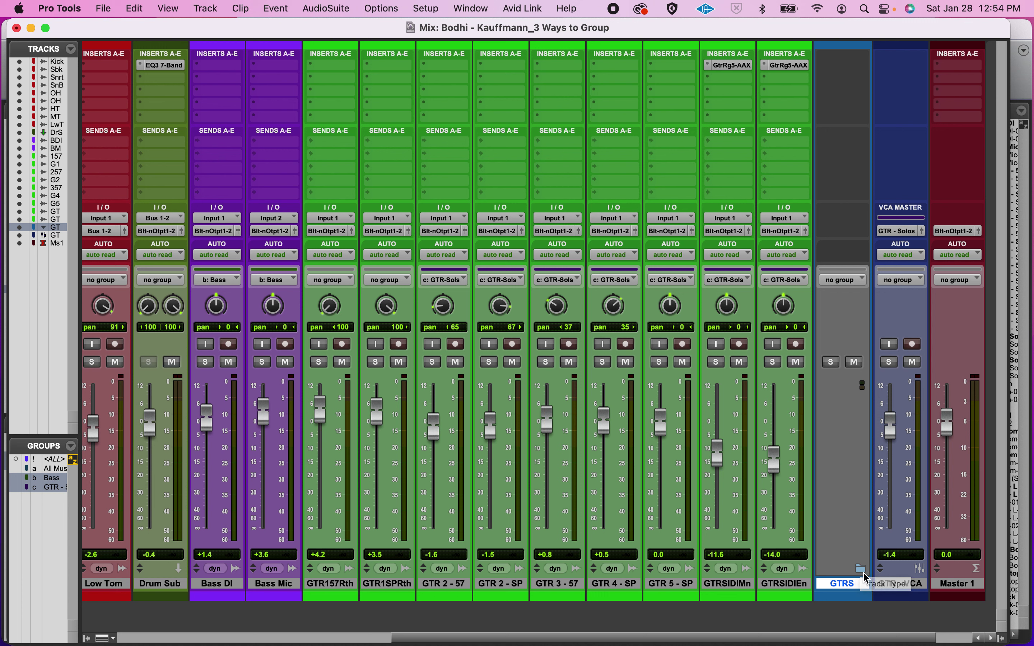
pyautogui.click(790, 591)
# - Move the guitar tracks from GTR157Rth onward into the GTRS folder and collapse it
pyautogui.keyDown('shift'); pyautogui.click(336, 586); pyautogui.keyUp('shift')
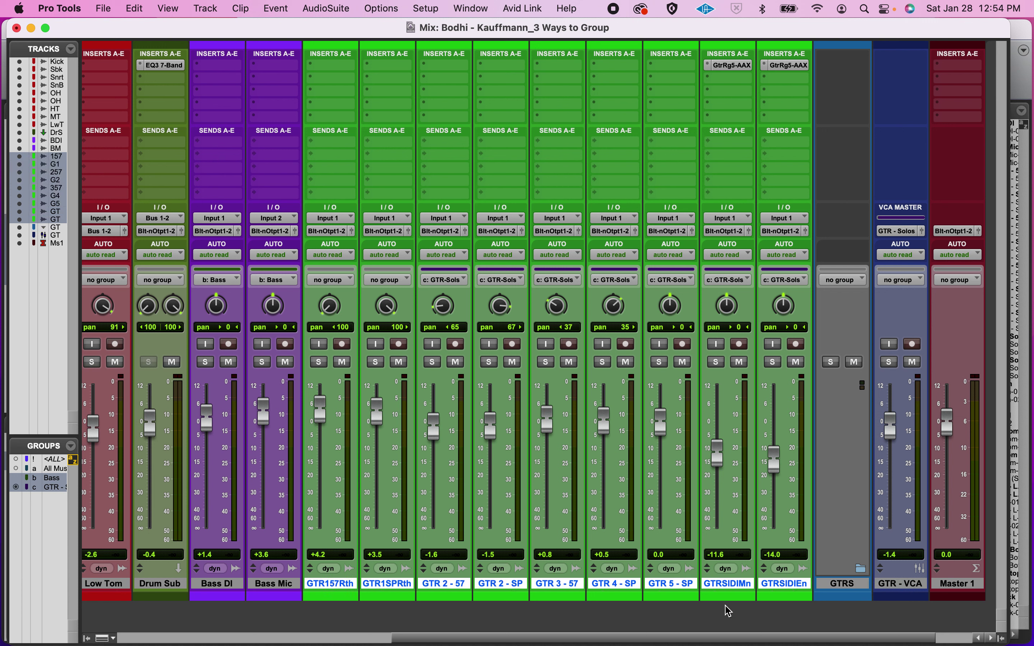
pyautogui.moveTo(784, 585); pyautogui.dragTo(834, 581)
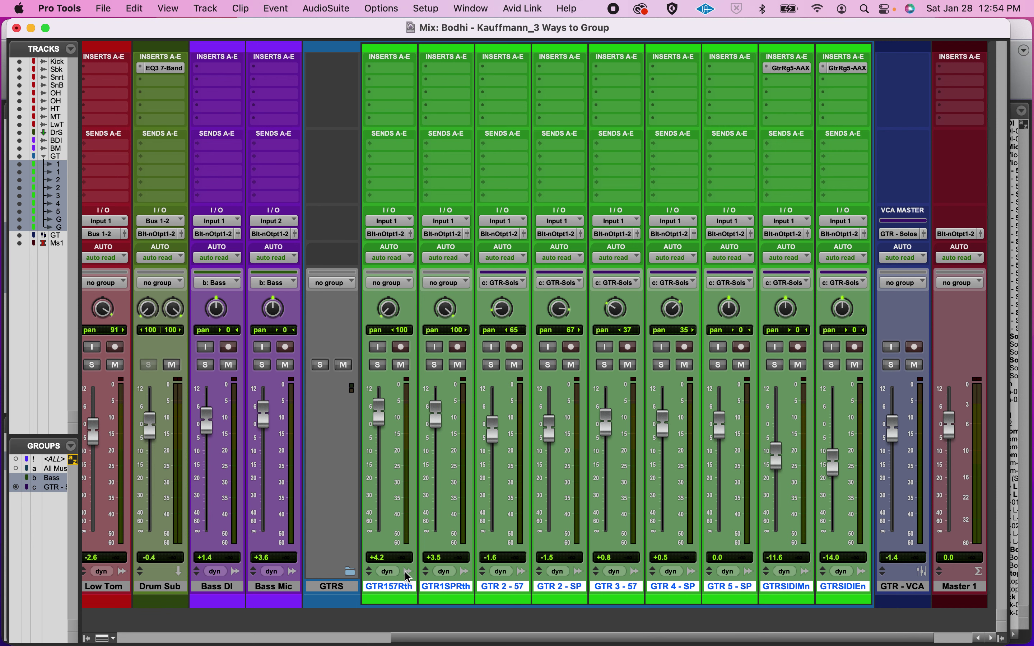
pyautogui.click(351, 572)
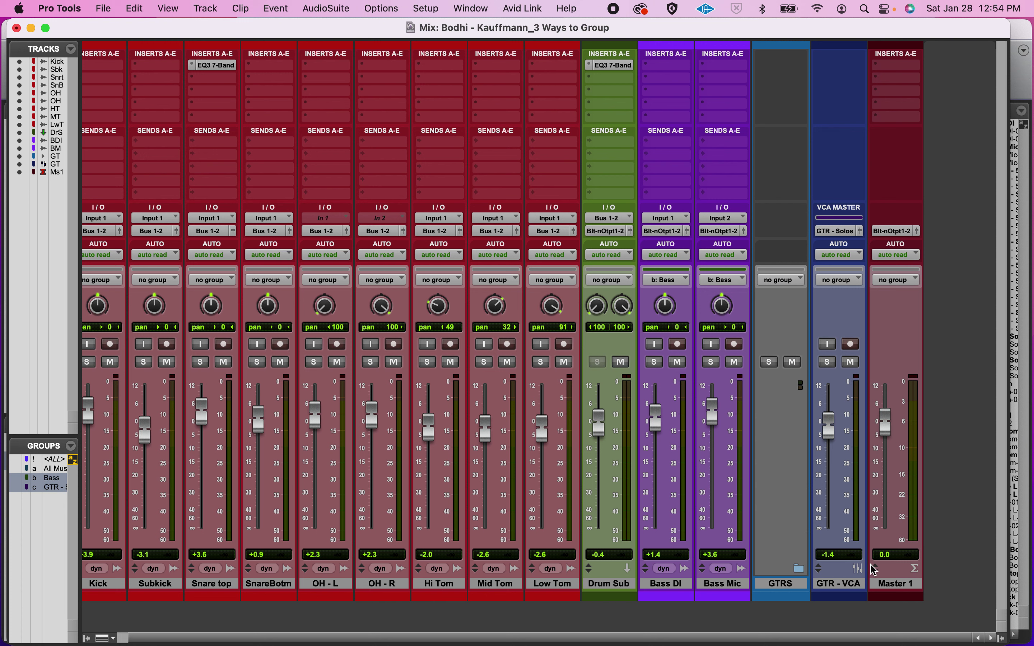
pyautogui.press('super+equal')
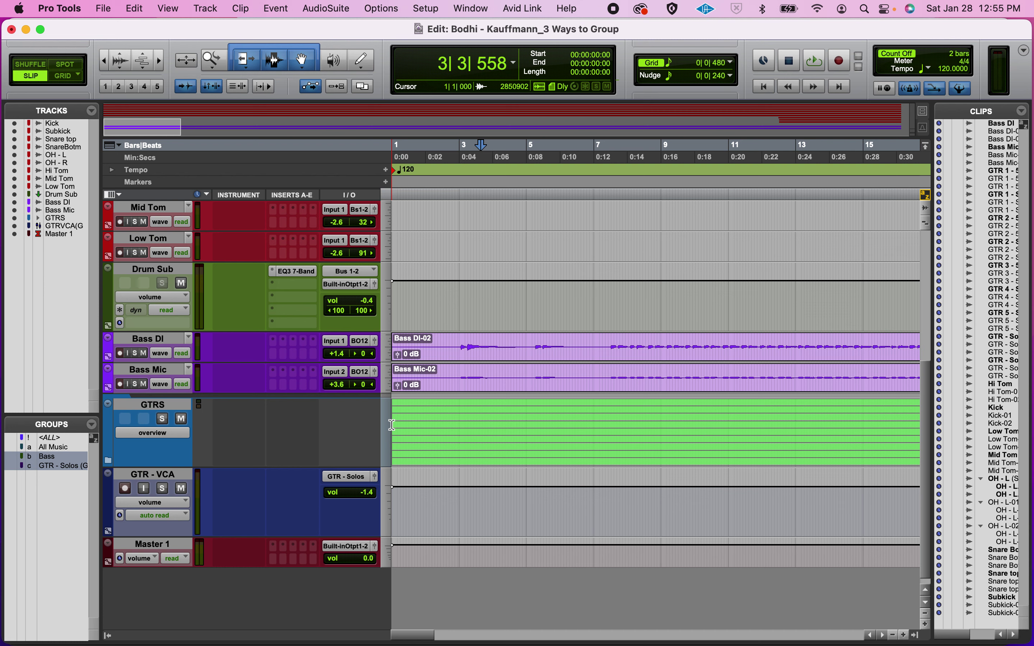
# - Expand the GTRS folder in the Edit window, then return to the Mix window
pyautogui.scroll(10, 391, 425)
pyautogui.scroll(-10, 392, 425)
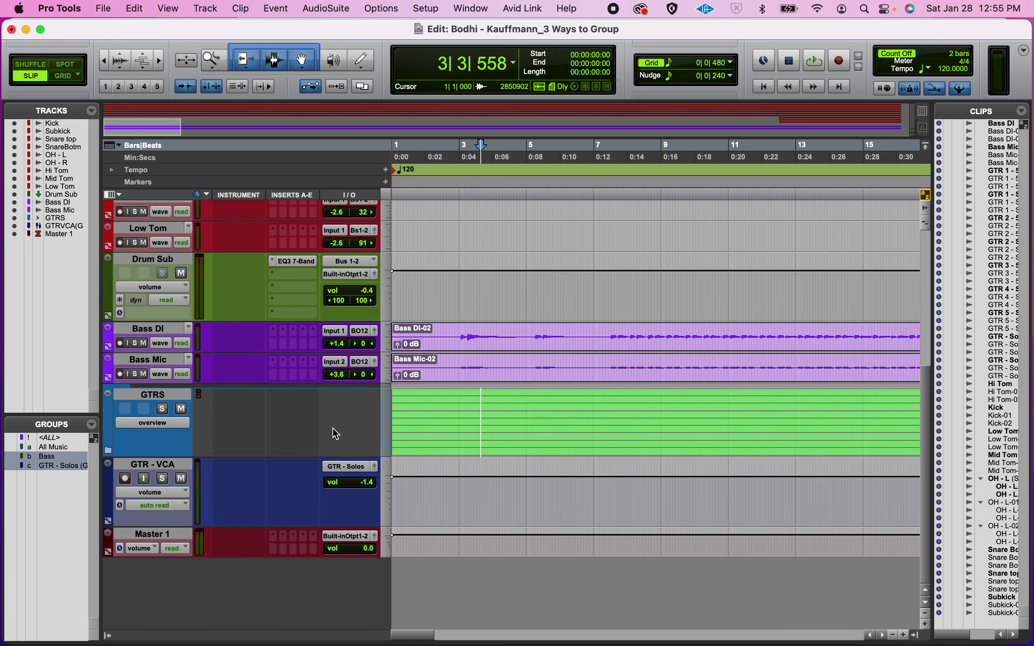
pyautogui.click(109, 453)
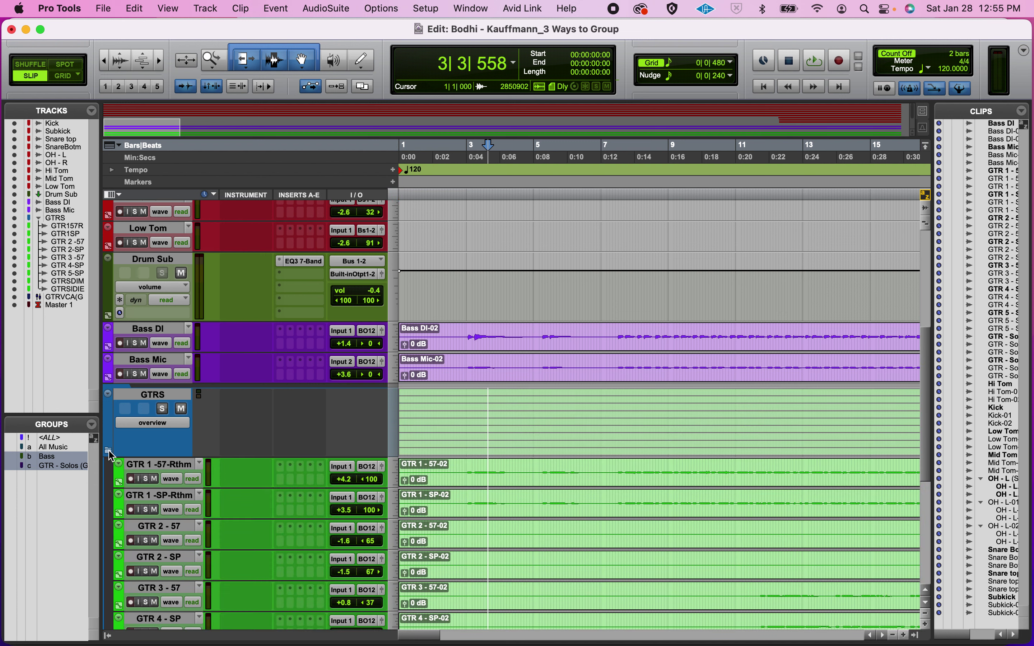
pyautogui.scroll(-8, 375, 504)
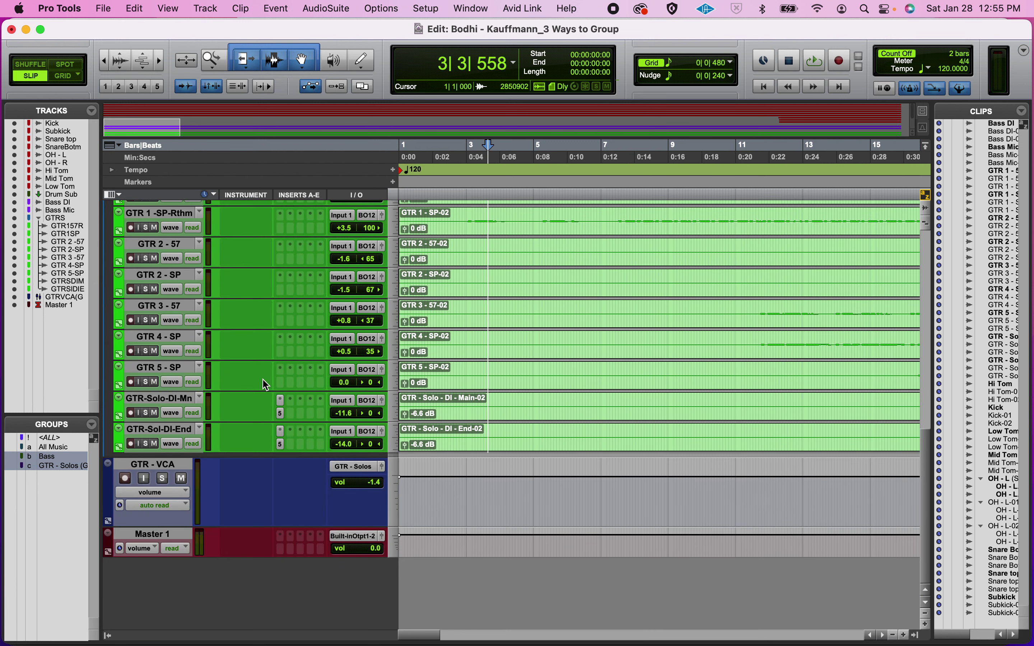
pyautogui.press('super+equal')
# - Raise GTR 2 - SP to -0.4 dB, nudge the guitar group level up, and collapse GTRS
pyautogui.hscroll(10, 654, 247)
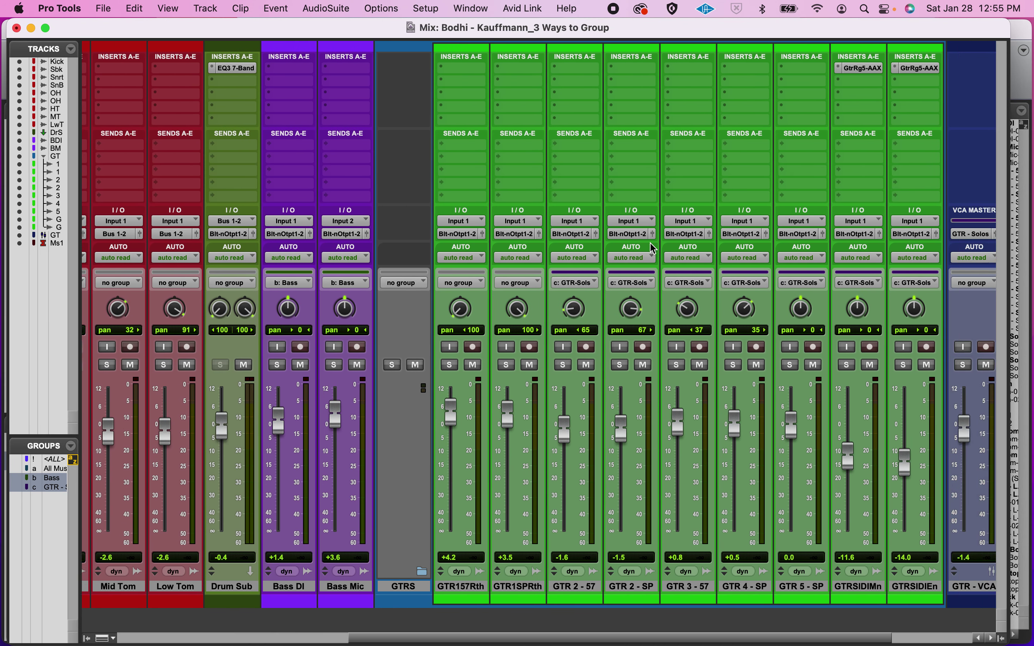
pyautogui.click(545, 440)
pyautogui.moveTo(542, 435); pyautogui.dragTo(542, 433)
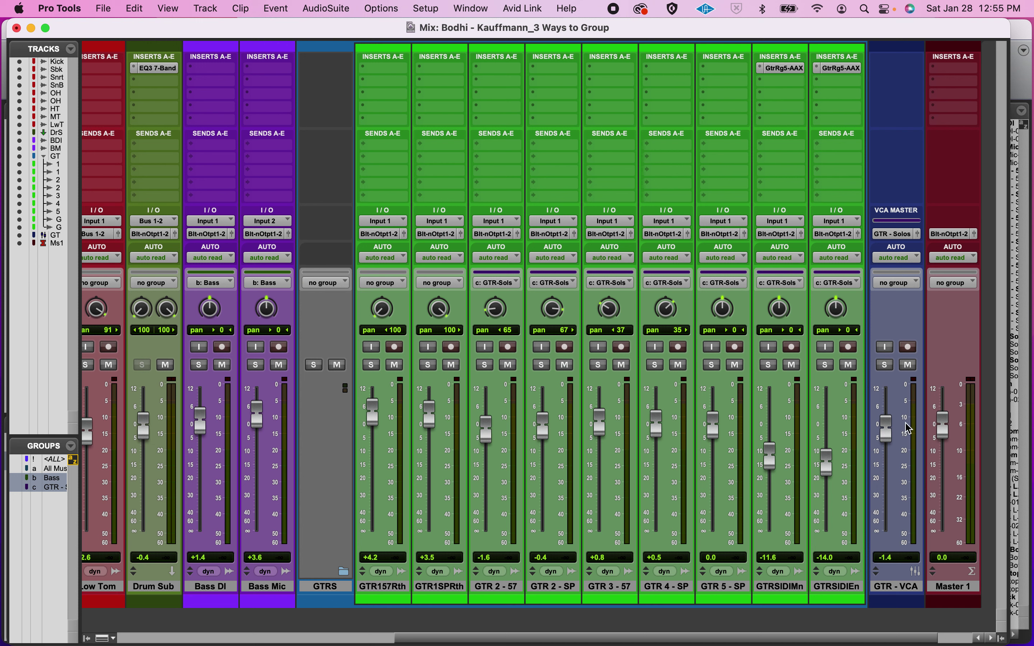
pyautogui.moveTo(891, 434); pyautogui.dragTo(892, 437)
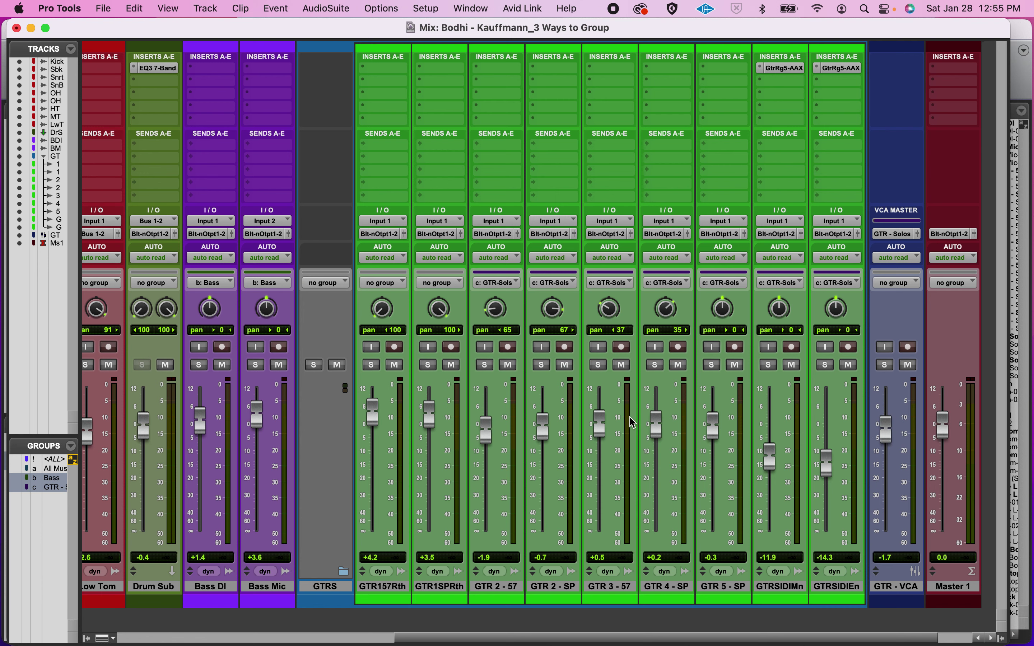
pyautogui.click(344, 572)
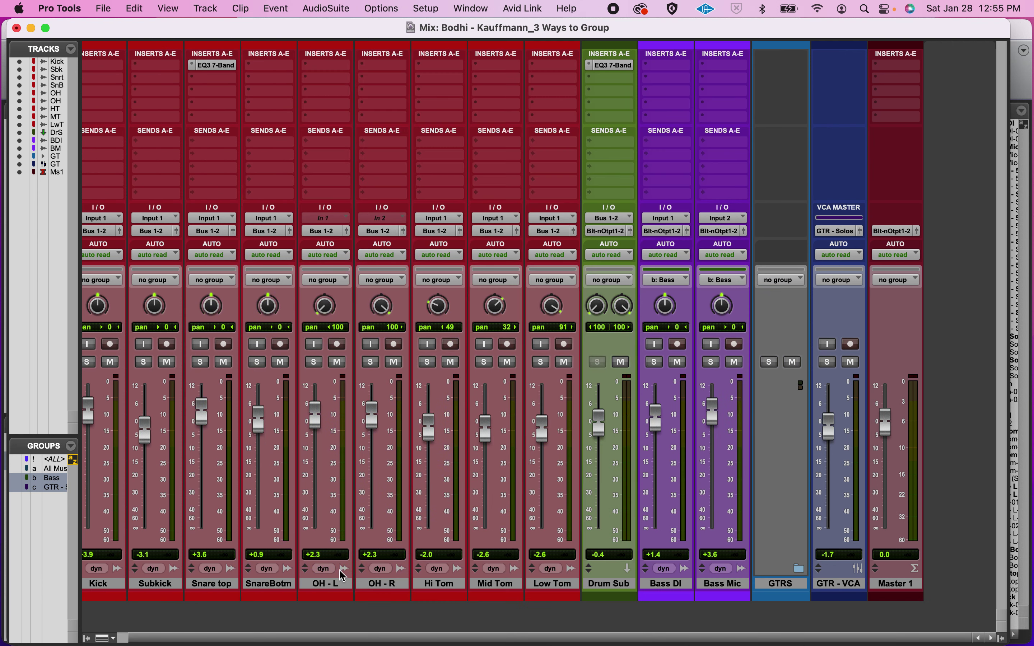
# - Play the session while pulling the GTR - VCA fader far down, restarting playback inside GTRS
pyautogui.press('space')
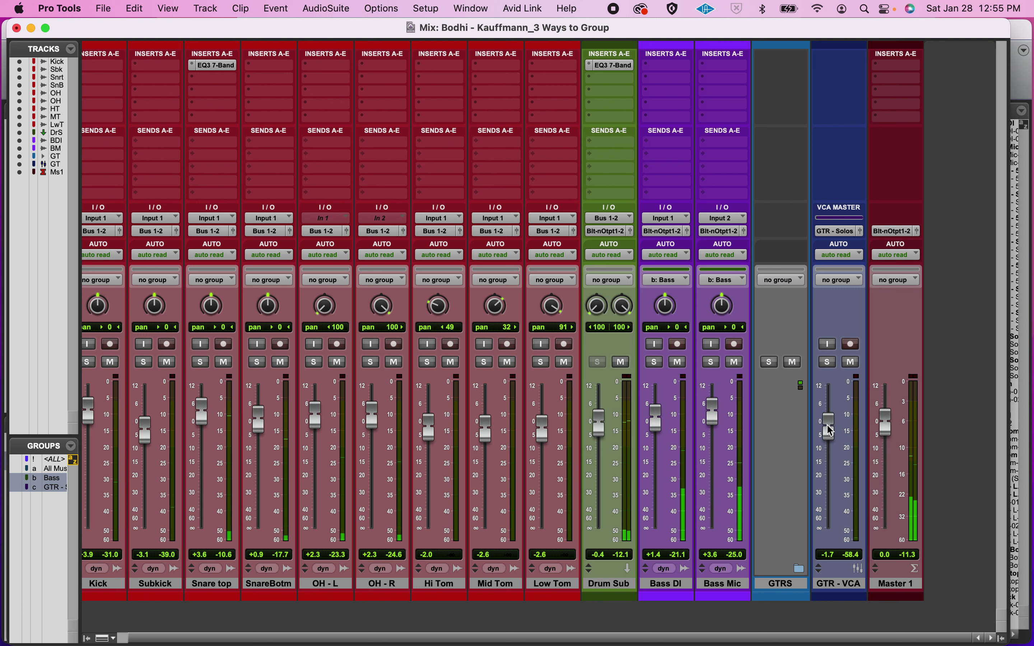
pyautogui.moveTo(831, 429)
pyautogui.mouseDown()
pyautogui.moveTo(828, 519)
pyautogui.moveTo(829, 415)
pyautogui.moveTo(829, 433)
pyautogui.mouseUp()
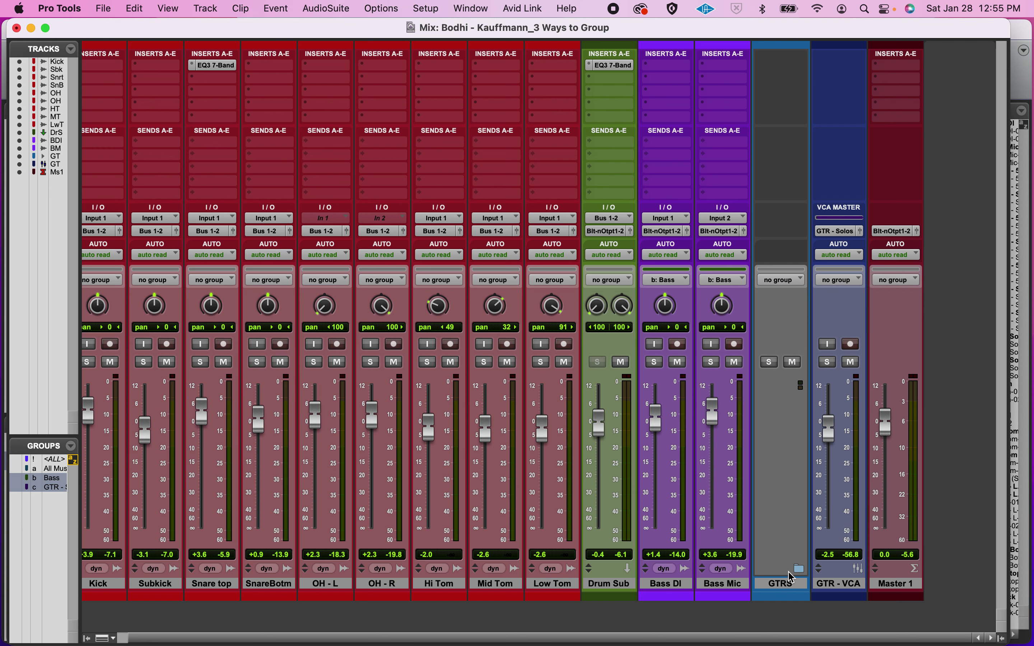
pyautogui.press('super+equal')
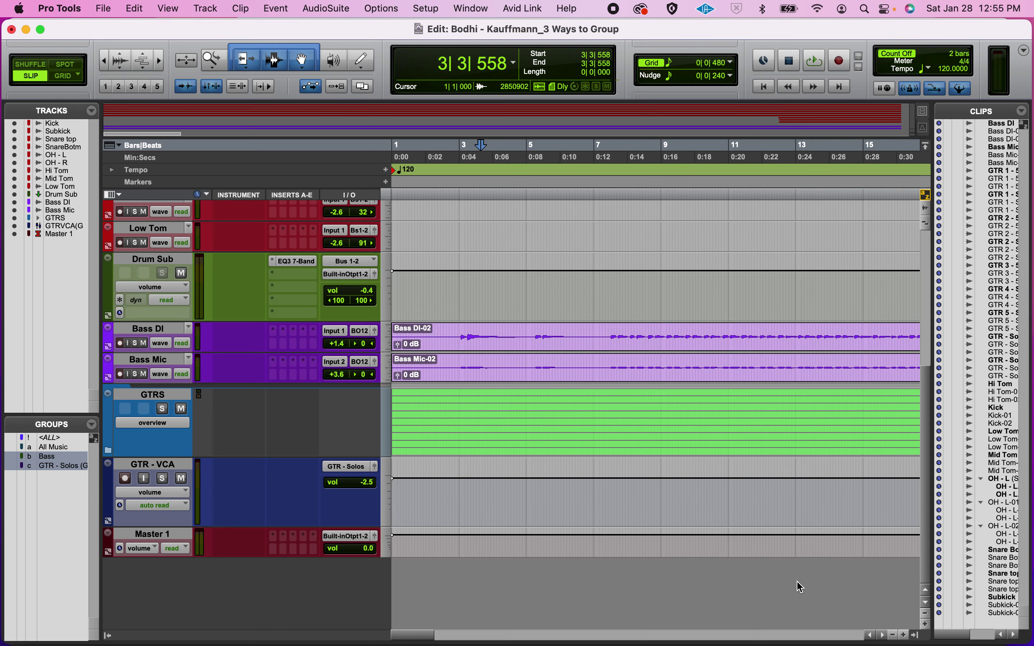
pyautogui.click(589, 411)
pyautogui.press('space')
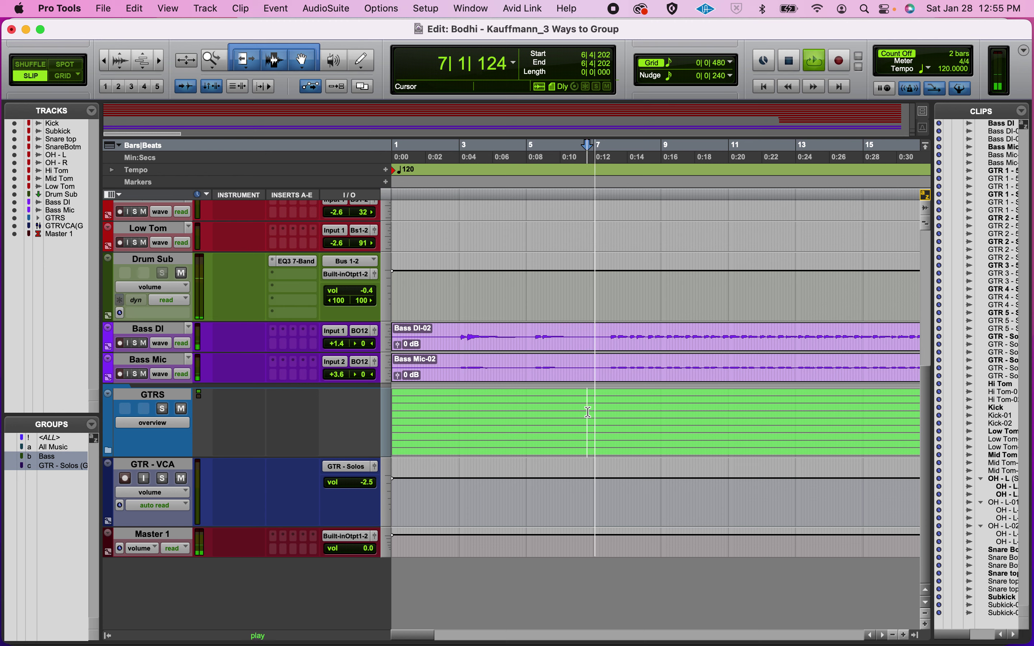
pyautogui.press('super+equal')
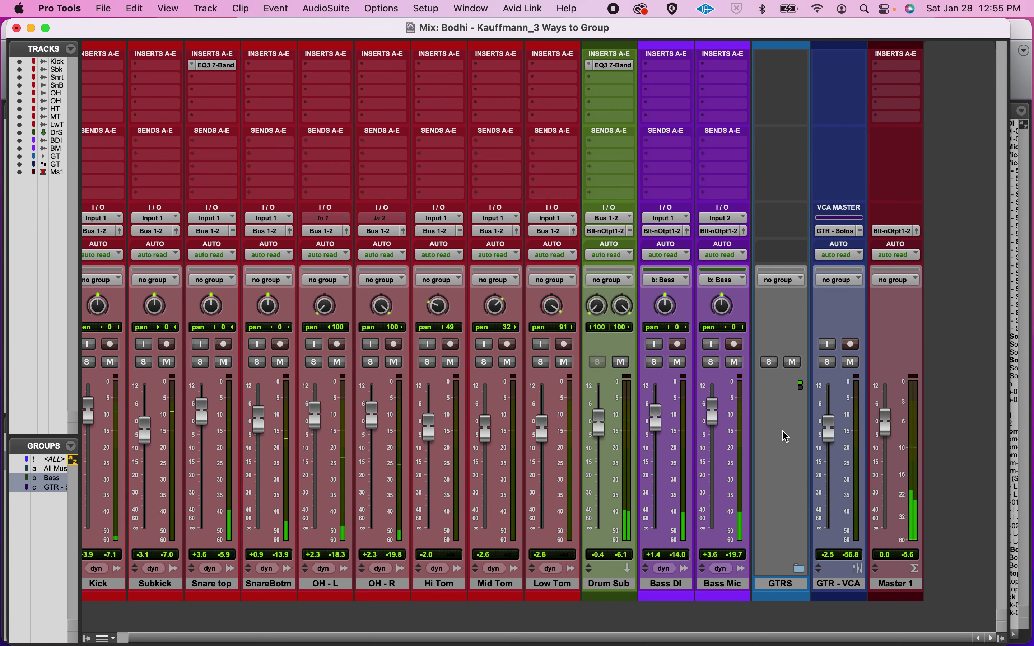
pyautogui.press('super+equal')
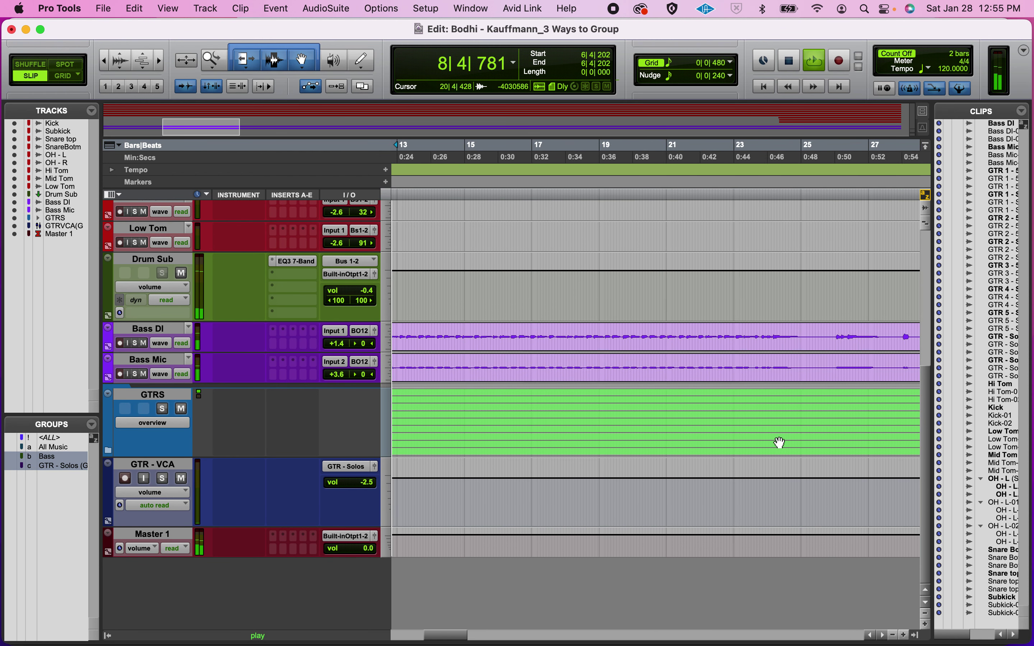
# - Move playback to bar 19, lower GTR - VCA to about -25 dB, and expand GTRS
pyautogui.click(738, 196)
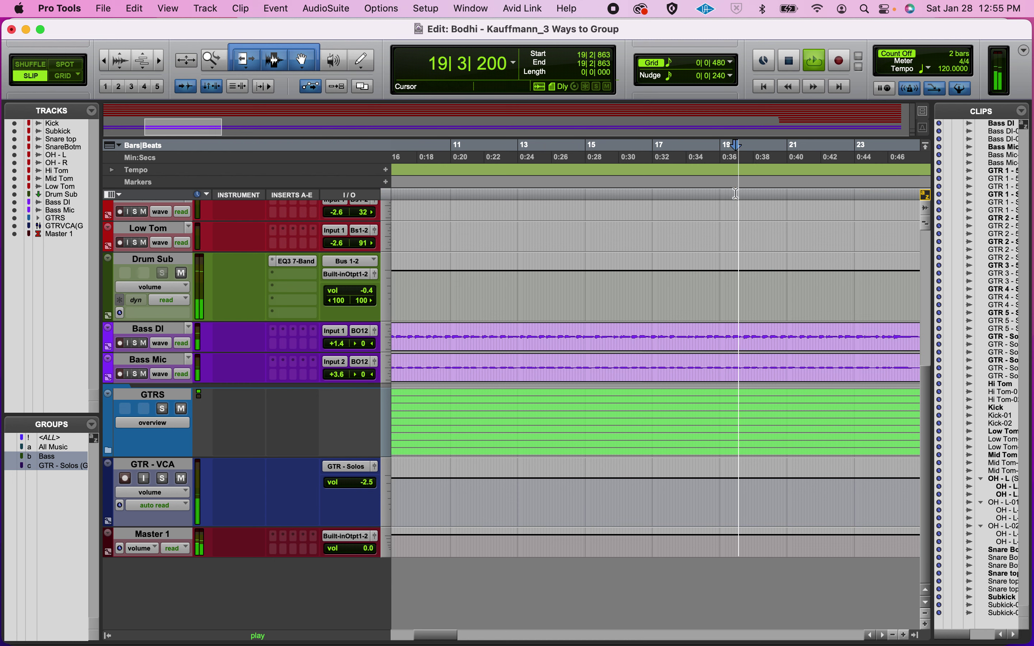
pyautogui.press('super+equal')
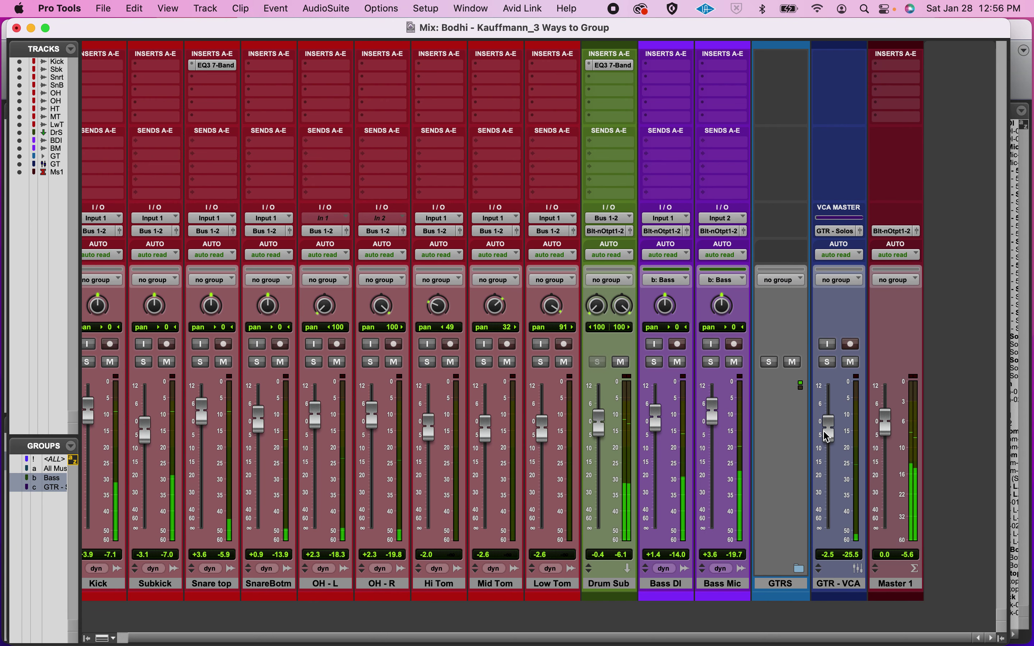
pyautogui.moveTo(829, 427)
pyautogui.mouseDown()
pyautogui.moveTo(831, 491)
pyautogui.moveTo(834, 431)
pyautogui.mouseUp()
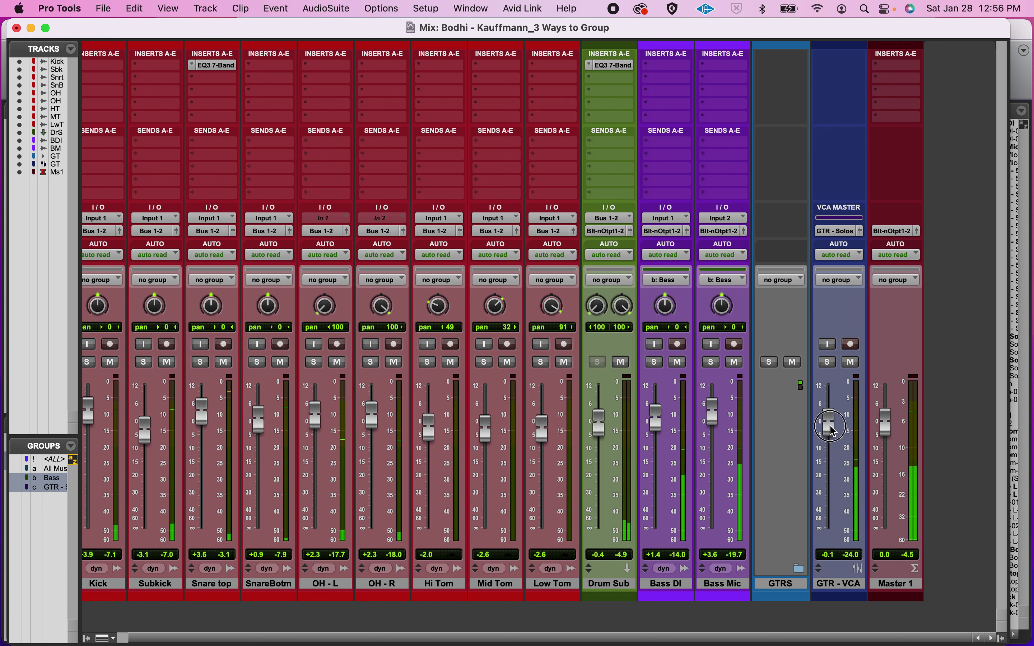
pyautogui.click(800, 568)
pyautogui.hscroll(10, 795, 568)
pyautogui.hscroll(3, 791, 571)
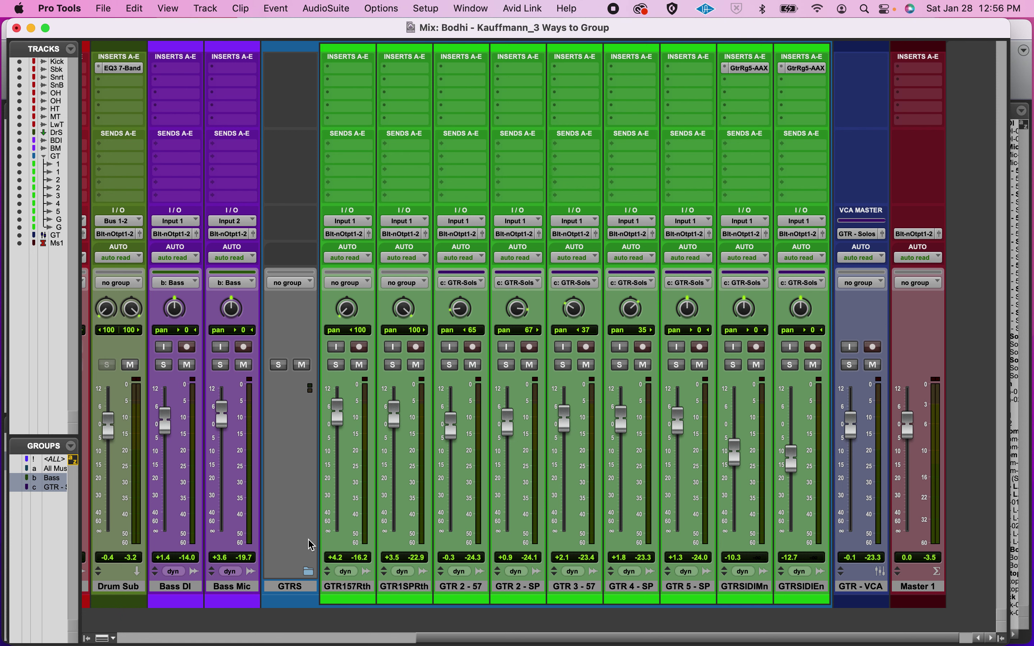
# - Collapse GTRS and select the drum tracks from Kick through Low Tom
pyautogui.click(309, 572)
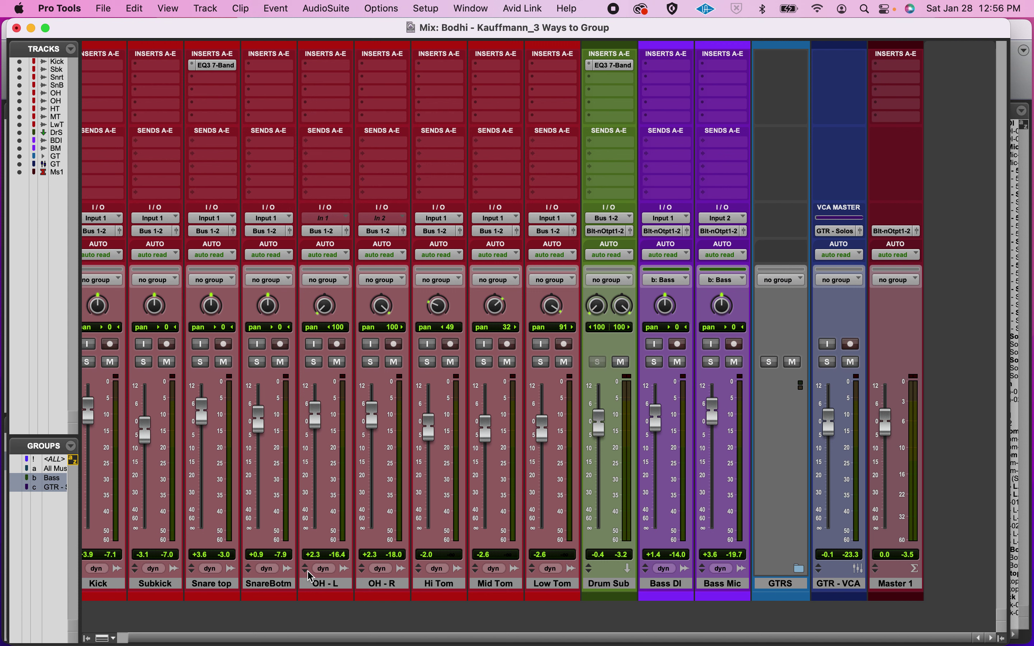
pyautogui.click(116, 585)
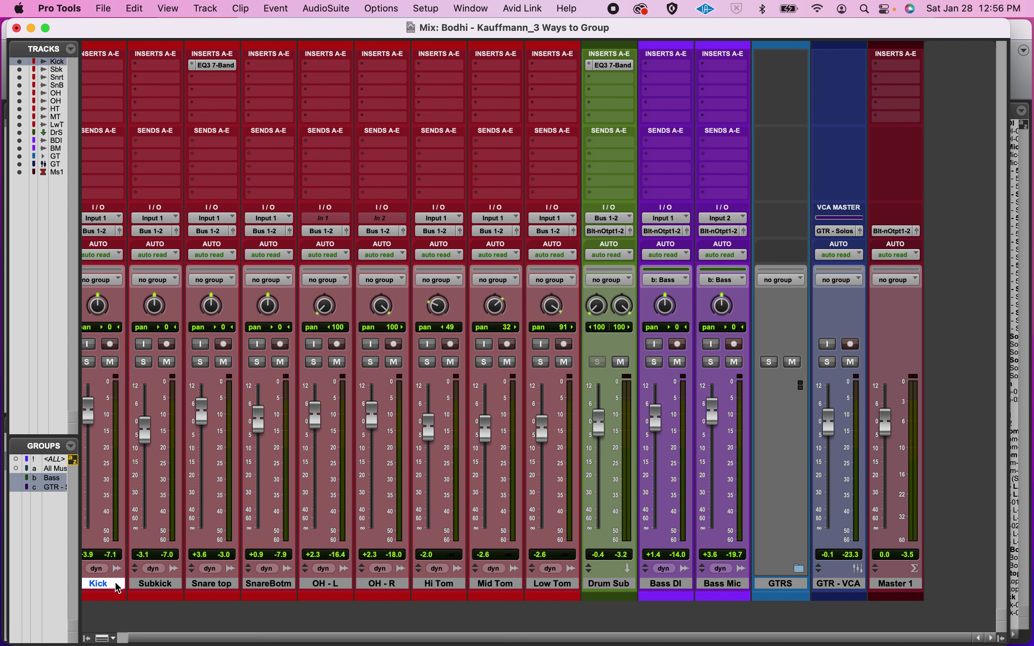
pyautogui.keyDown('shift'); pyautogui.click(558, 586); pyautogui.keyUp('shift')
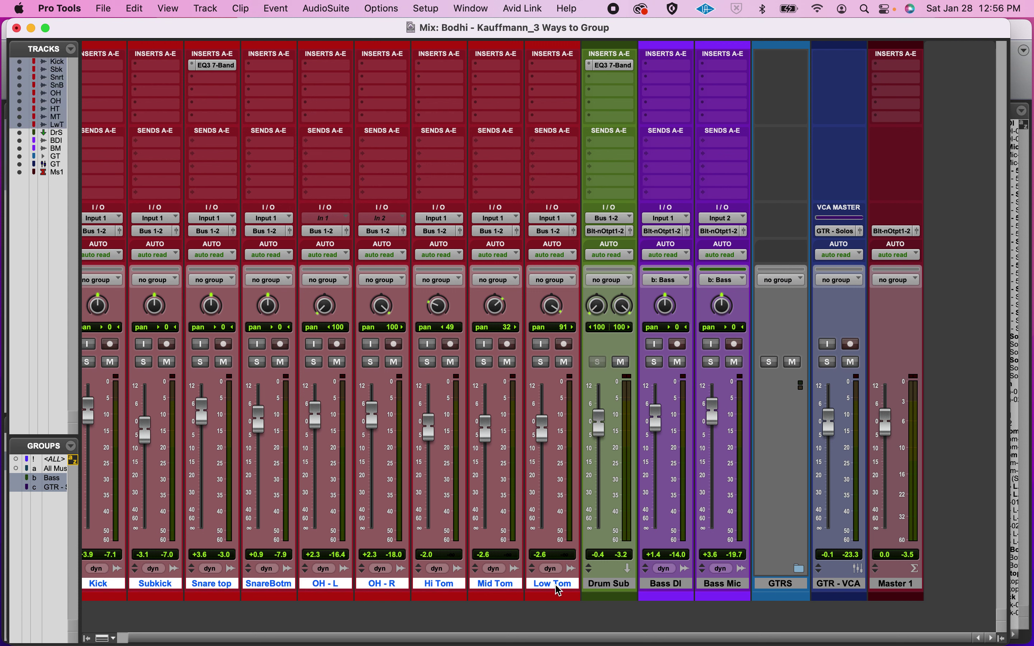
# - Create a Basic Folder track named Drums
pyautogui.press('super+shift+n')
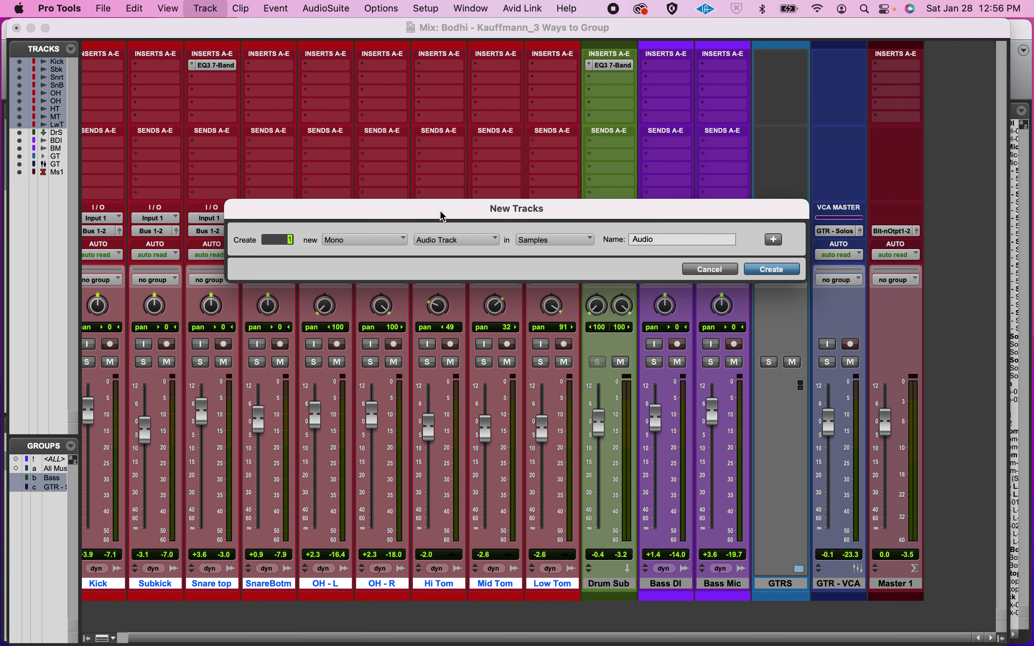
pyautogui.click(430, 246)
pyautogui.click(446, 224)
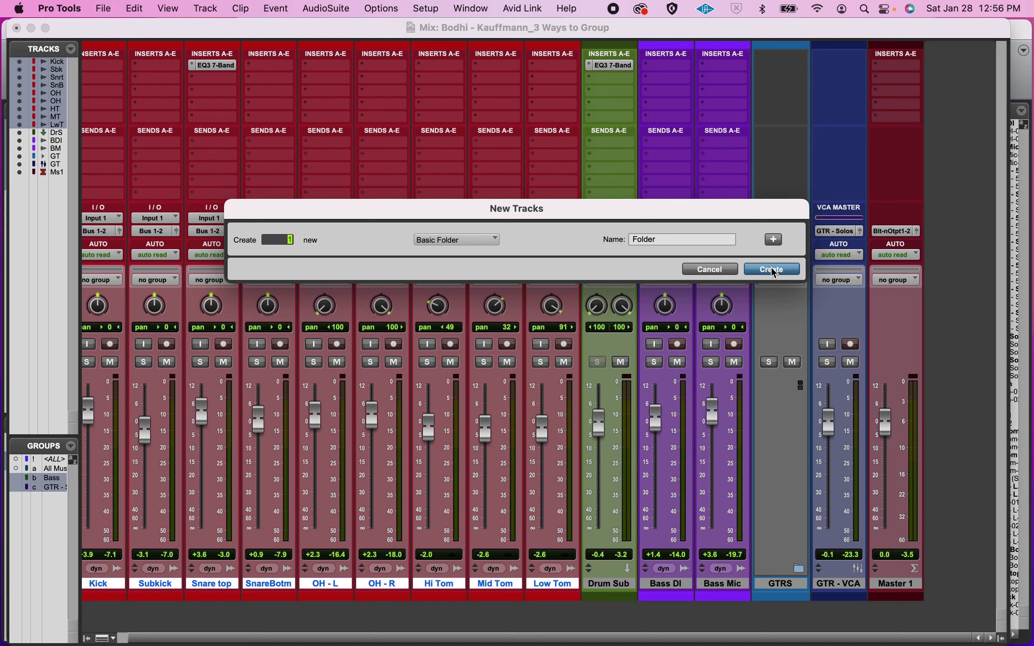
pyautogui.moveTo(685, 240); pyautogui.dragTo(594, 242)
pyautogui.write('Drums')
pyautogui.press('Return')
# - Move Kick through Low Tom into the Drums folder, collapse it, and switch to the Edit window
pyautogui.click(567, 585)
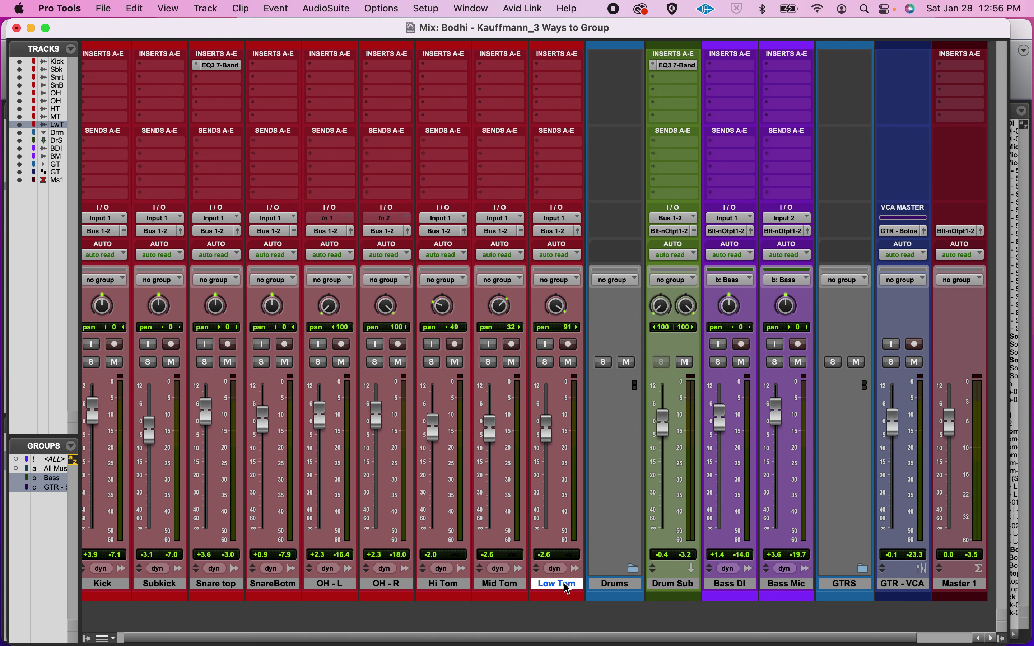
pyautogui.keyDown('shift'); pyautogui.click(104, 584); pyautogui.keyUp('shift')
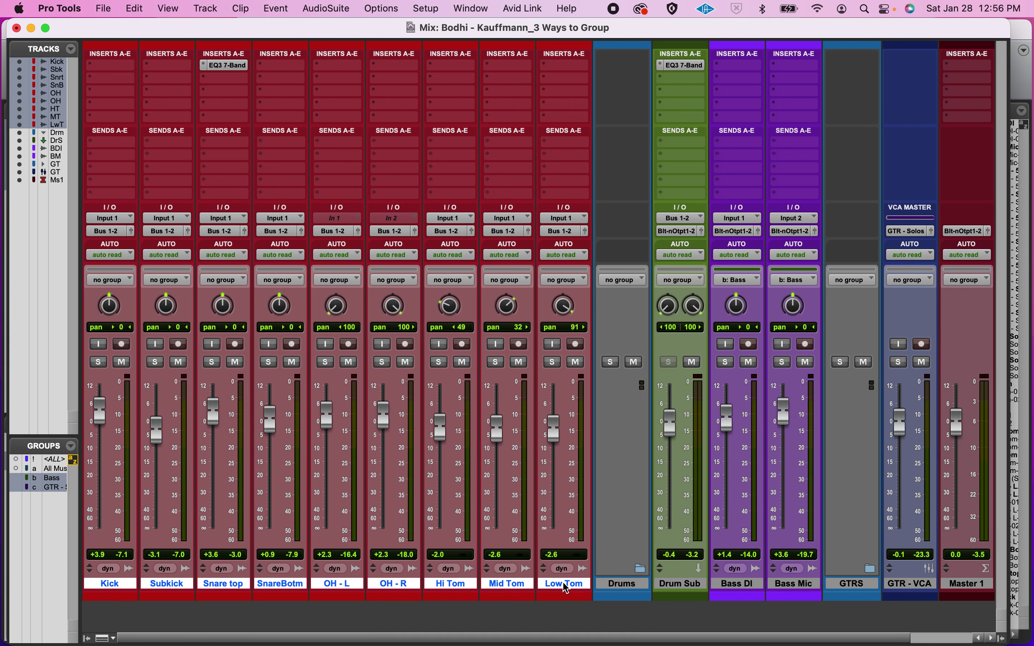
pyautogui.moveTo(567, 588); pyautogui.dragTo(625, 580)
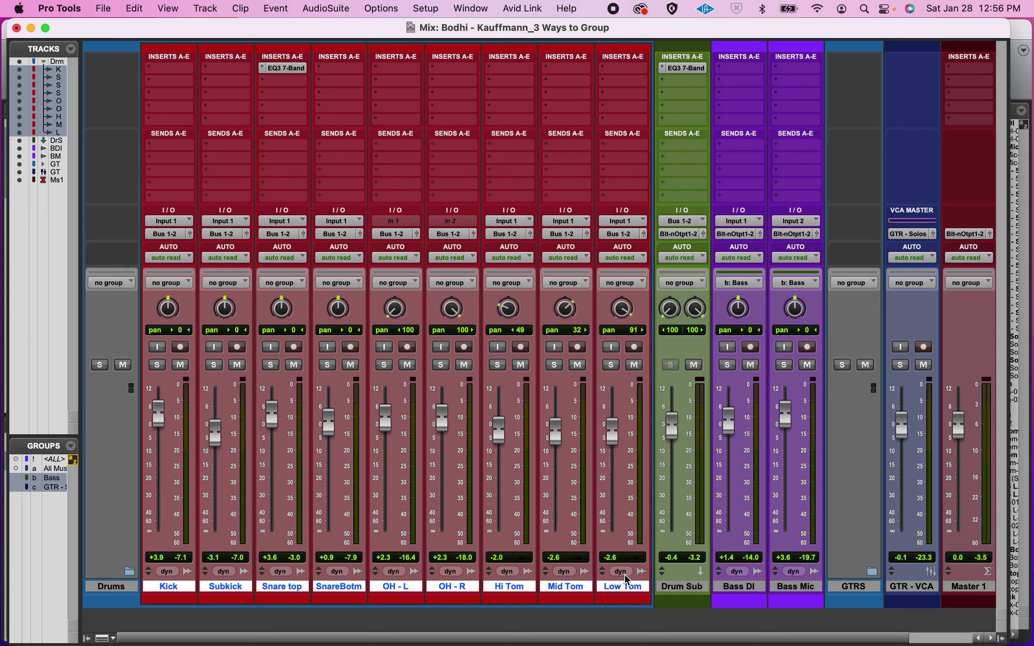
pyautogui.click(129, 573)
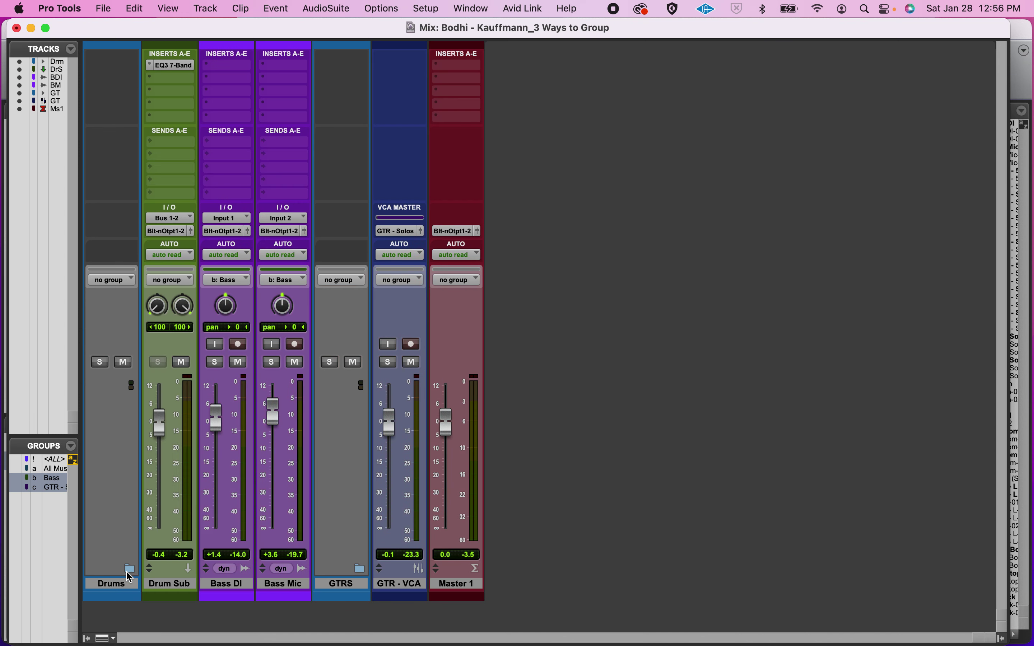
pyautogui.press('super+equal')
pyautogui.scroll(1, 414, 505)
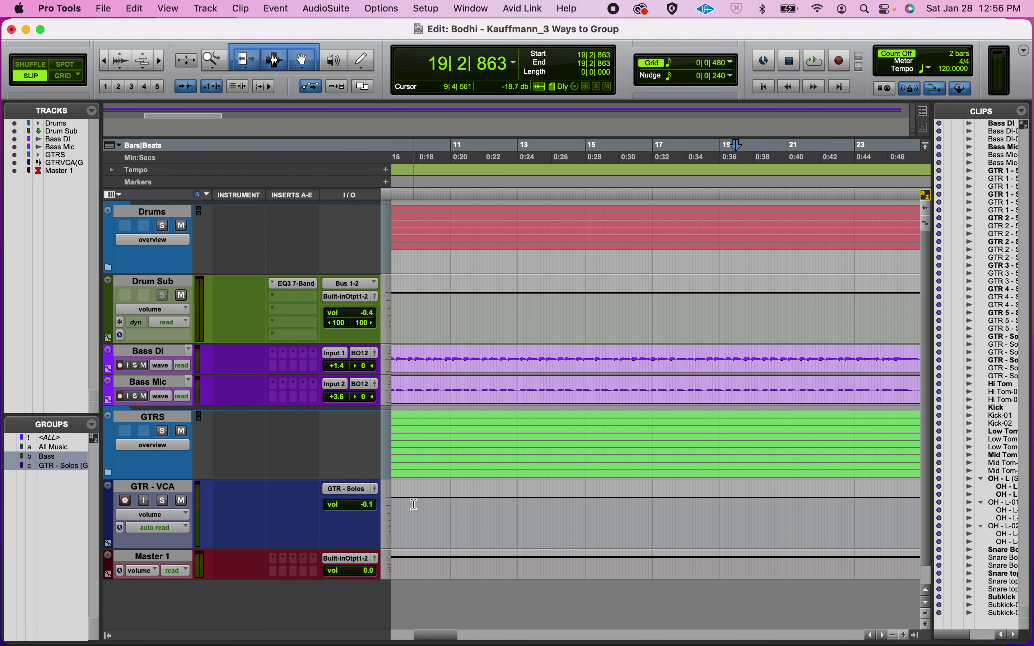
pyautogui.scroll(-1, 414, 505)
pyautogui.click(108, 268)
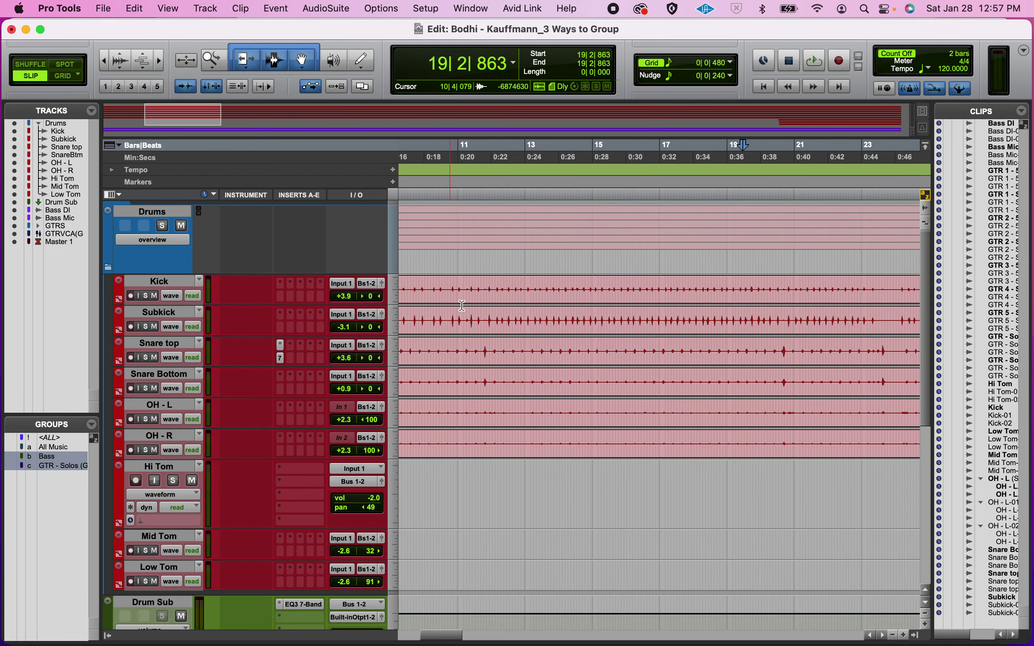
pyautogui.click(465, 287)
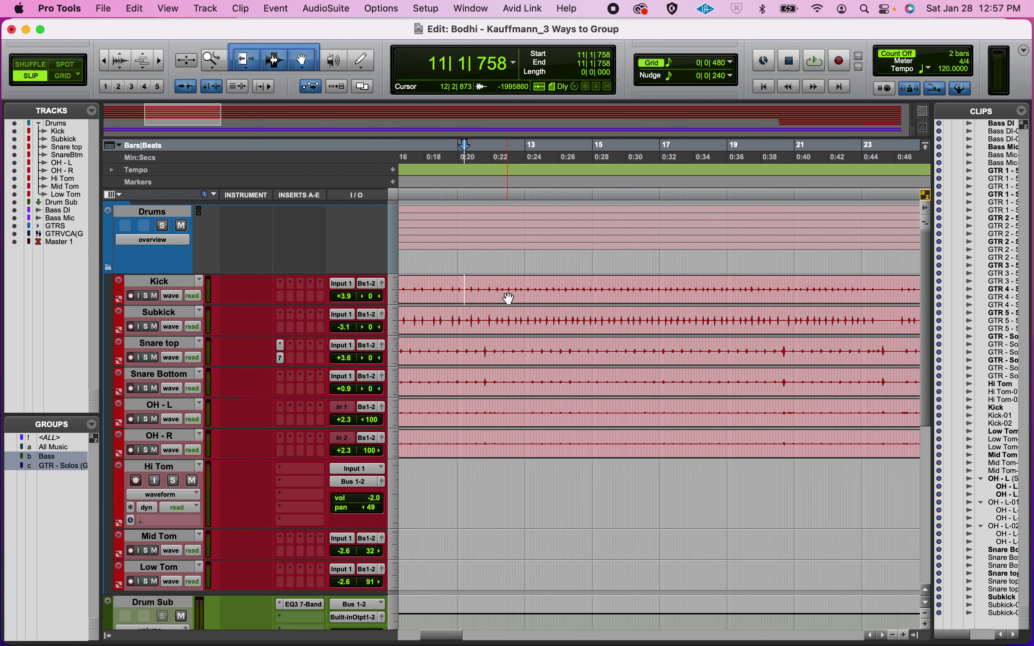
pyautogui.click(502, 361)
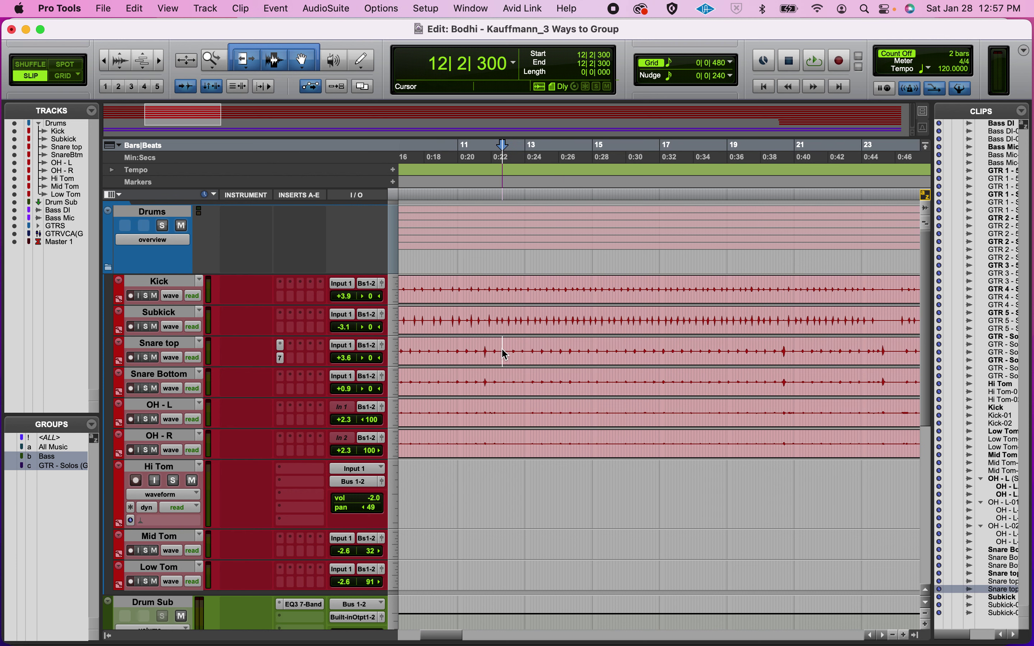
pyautogui.hscroll(-10, 490, 432)
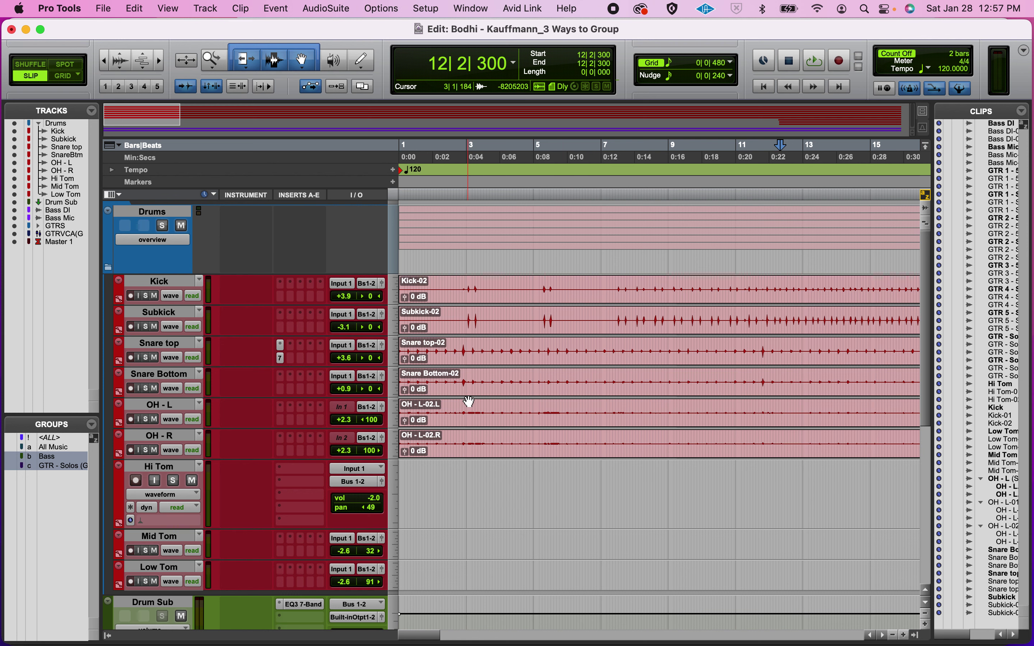
pyautogui.hscroll(5, 487, 501)
pyautogui.scroll(-2, 490, 503)
pyautogui.hscroll(3, 490, 503)
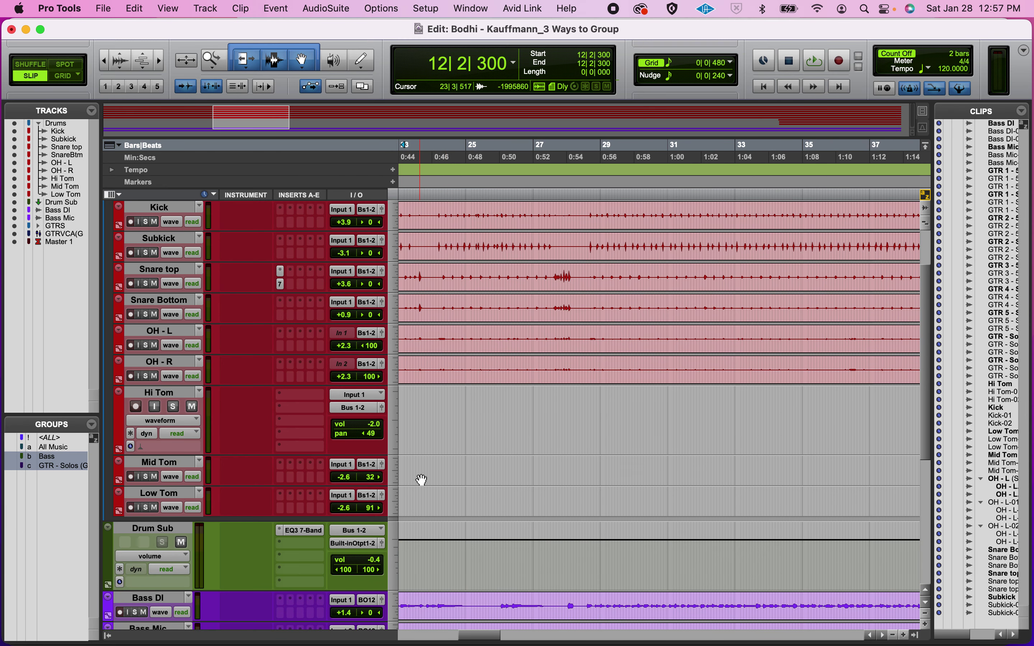
pyautogui.scroll(2, 217, 263)
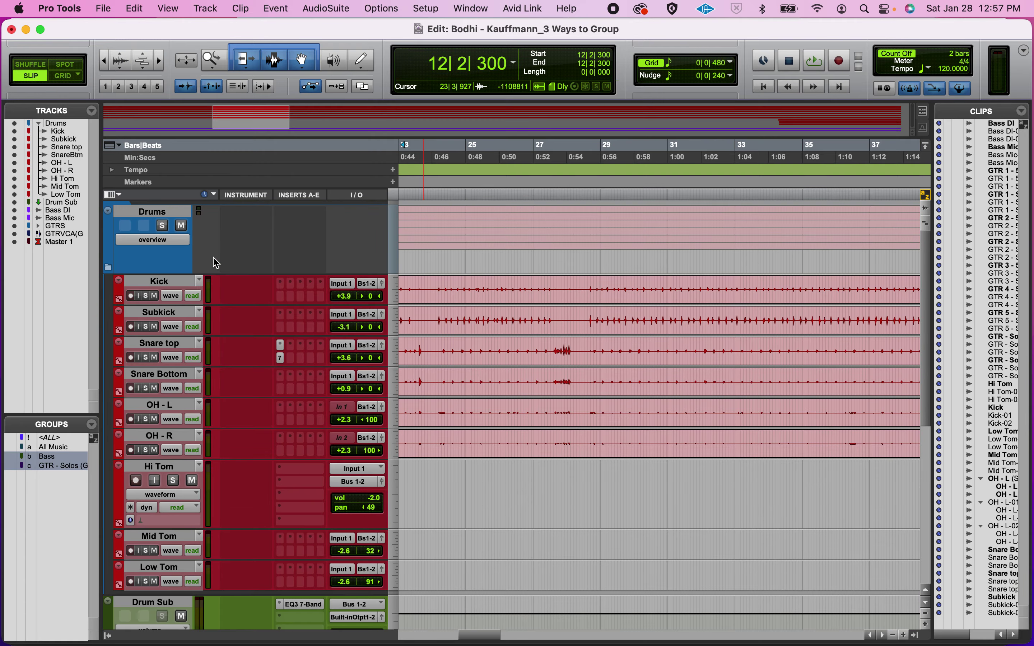
pyautogui.click(108, 267)
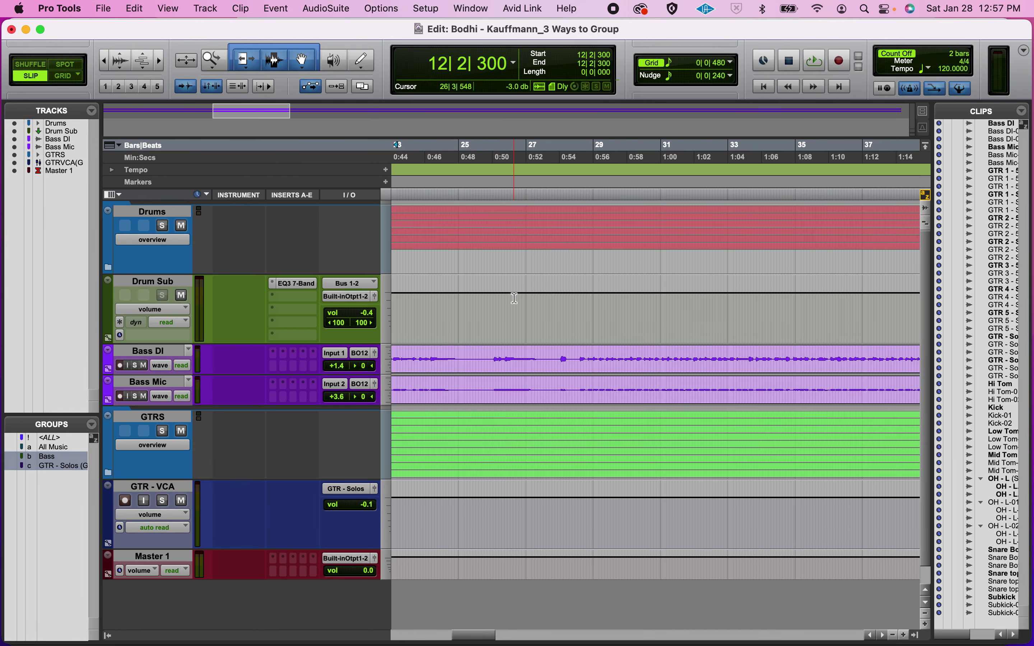